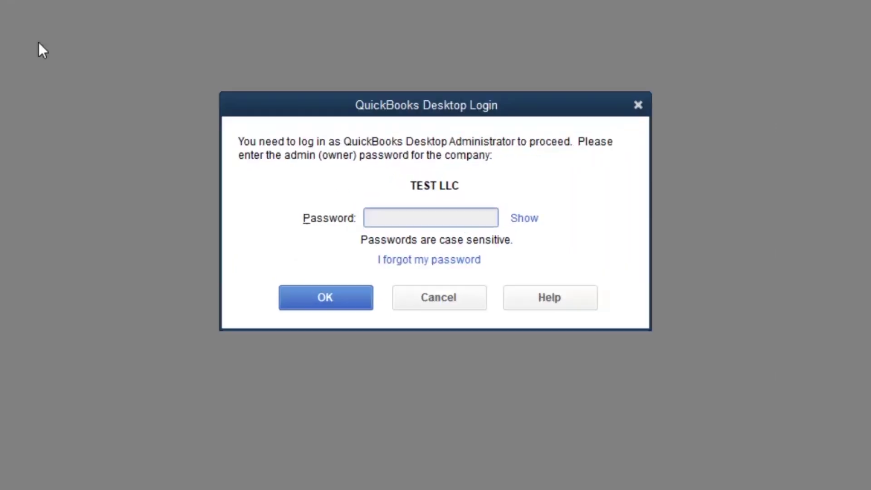
- Log in to the TEST LLC company file with the administrator password
key(Caps_Lock)
text(*****)
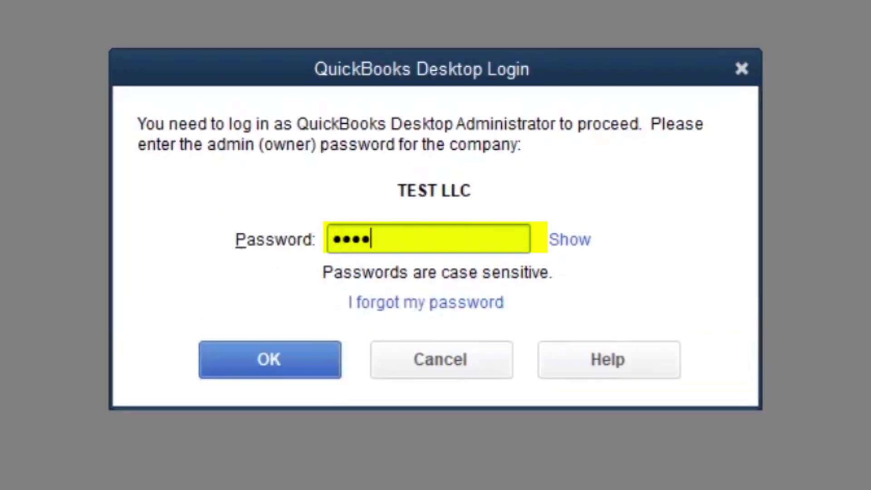
text(******)
key(Return)
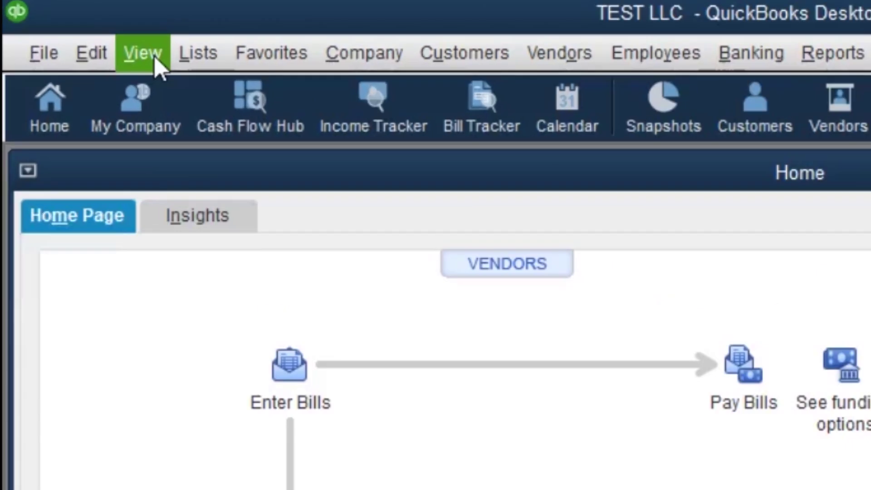
- Turn on inventory and purchase orders in the Items & Inventory company preferences
click(133, 24)
click(148, 191)
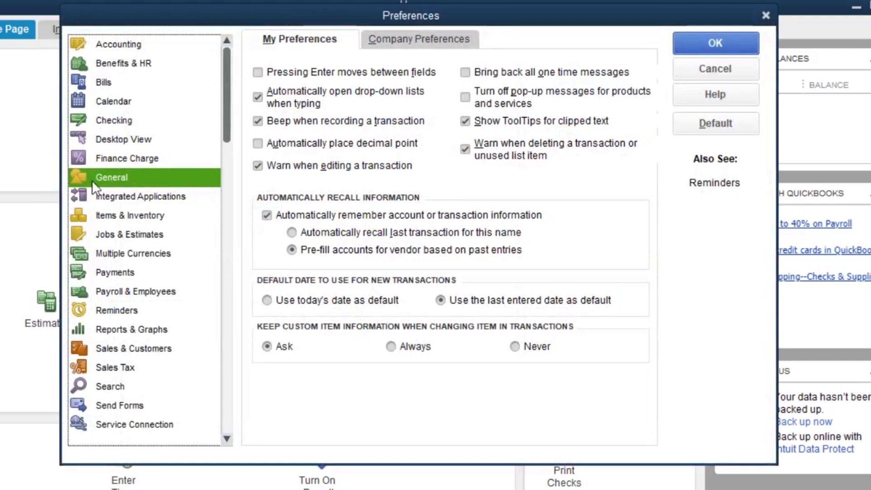
click(120, 216)
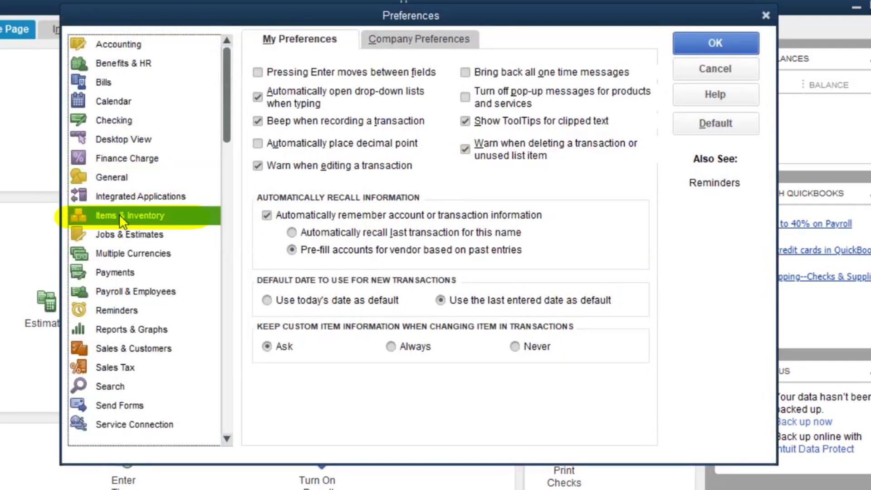
click(407, 40)
click(269, 84)
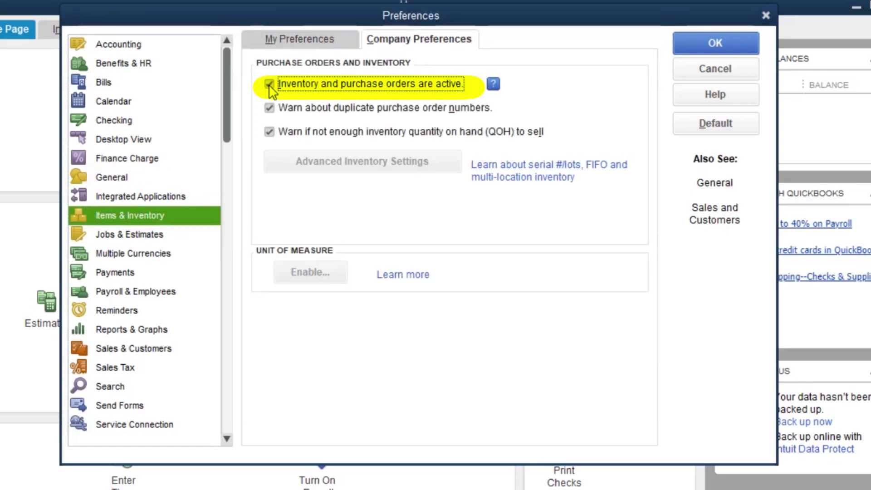
click(713, 46)
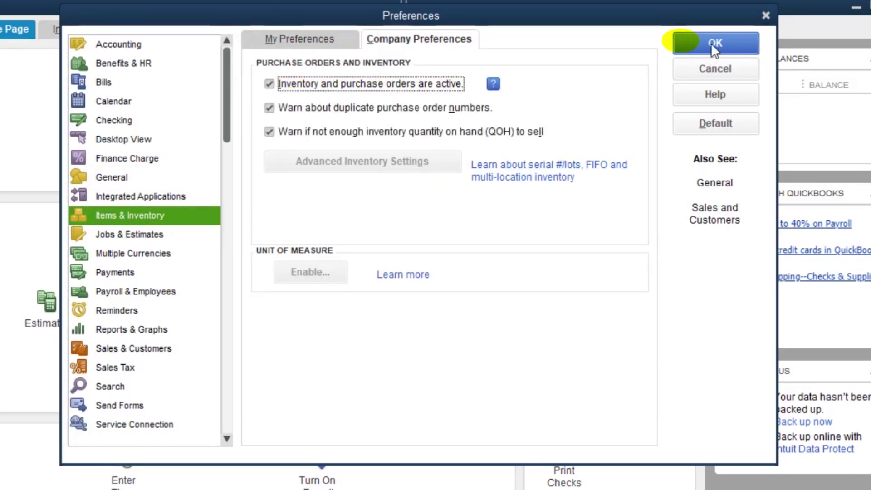
click(443, 128)
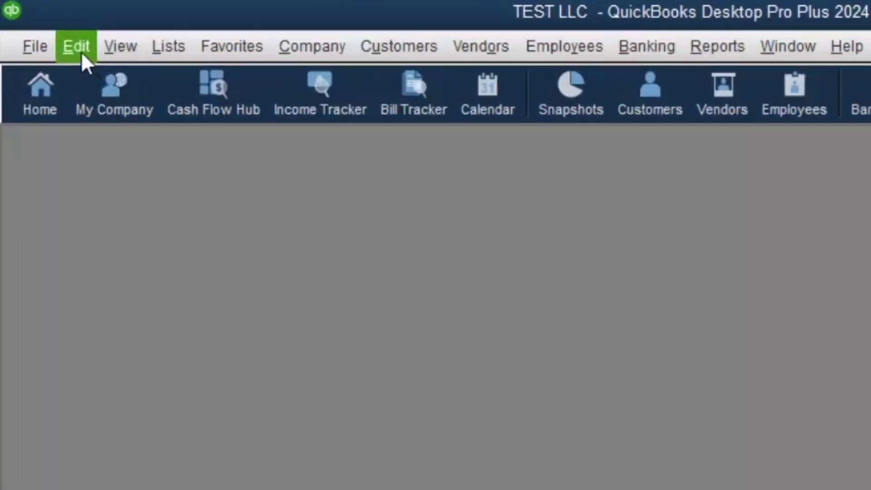
- Set 'Do you charge sales tax?' to Yes and start a new most common sales tax item
click(132, 25)
click(128, 401)
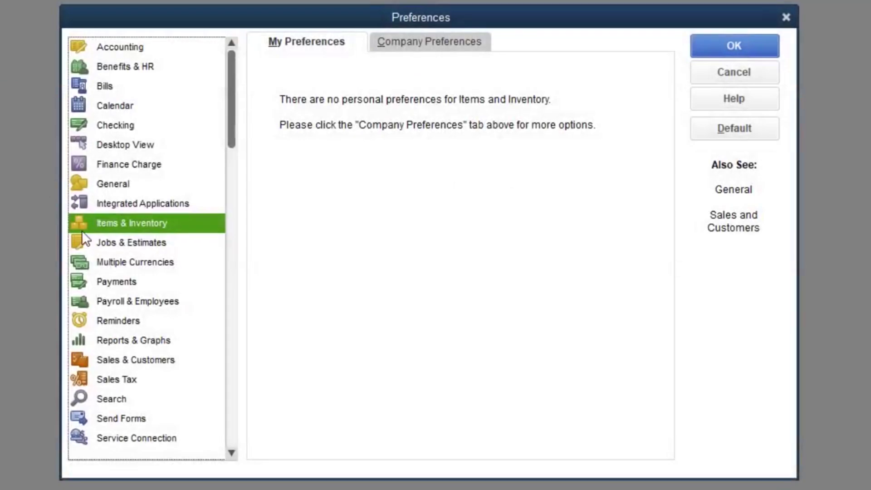
click(125, 381)
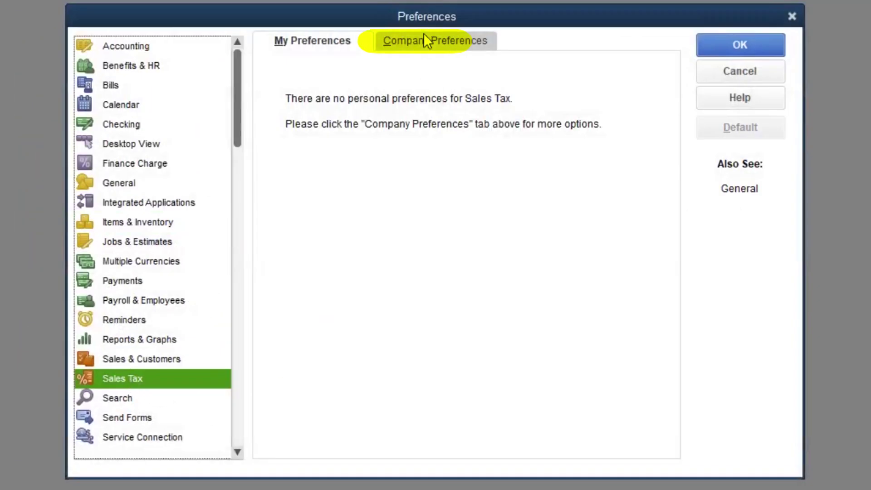
click(420, 42)
click(430, 67)
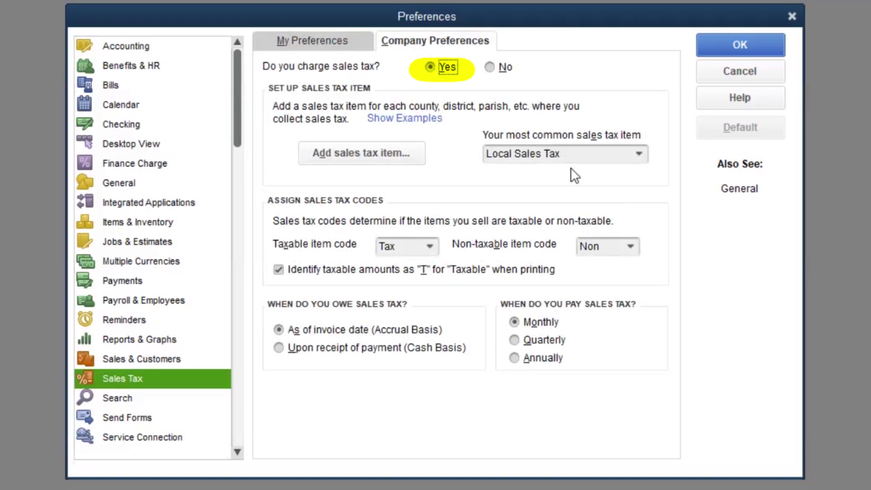
click(636, 154)
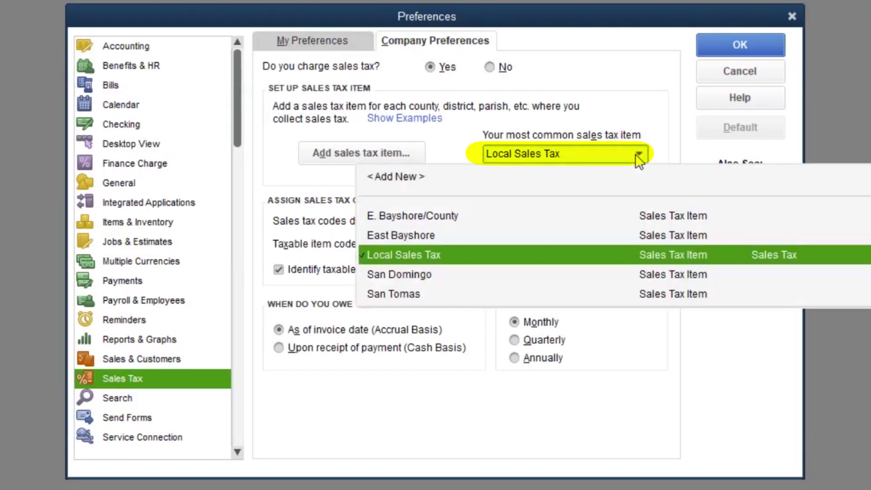
click(421, 179)
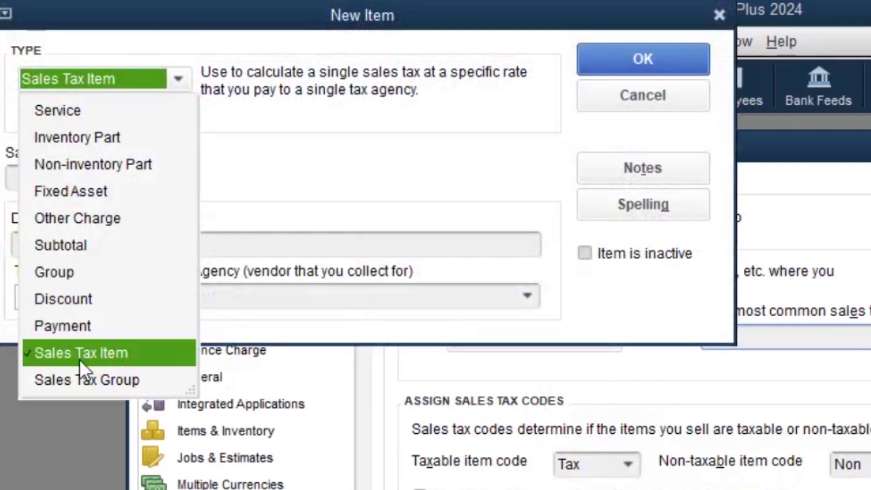
- Define sales tax item 'Local State Sales Tax', described as 'Sales Tax', at an 8.25% rate
click(80, 353)
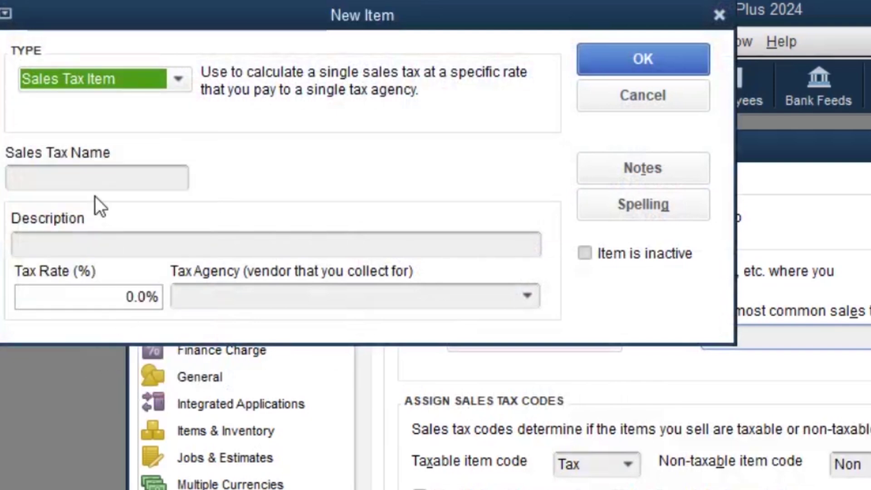
click(89, 176)
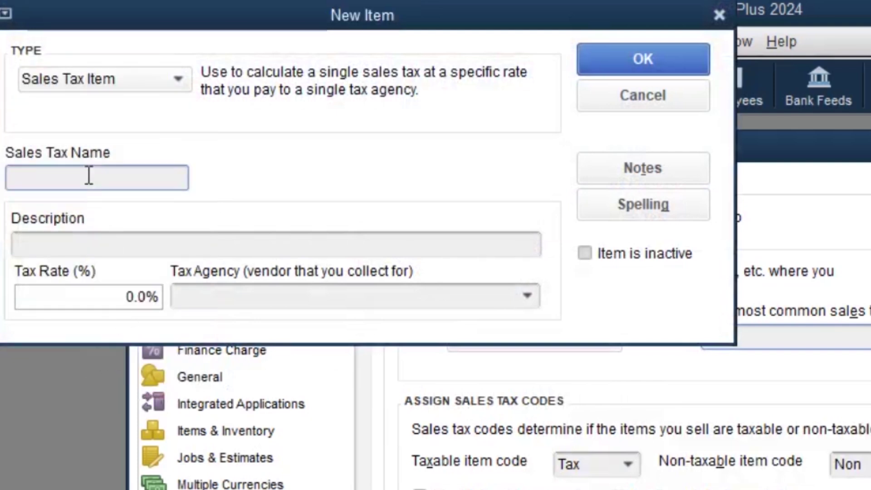
text(Local State Sales Tax)
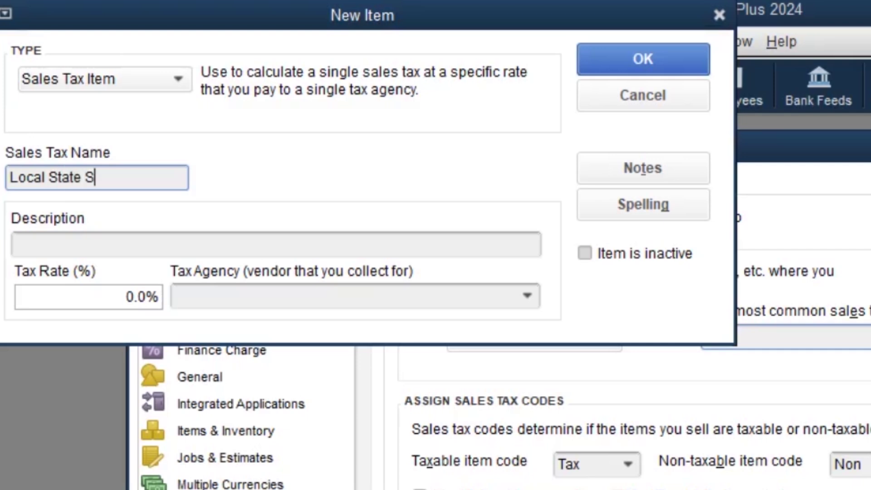
click(129, 244)
text(Sales Tax)
click(124, 299)
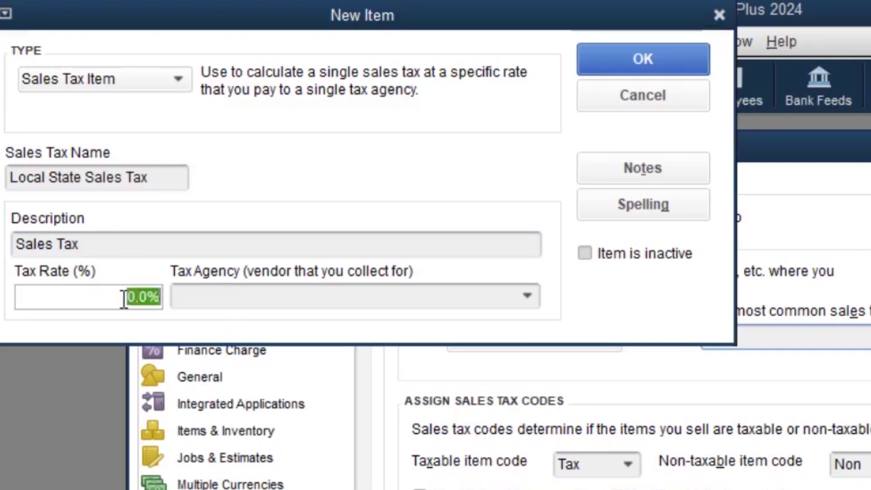
text(8.25)
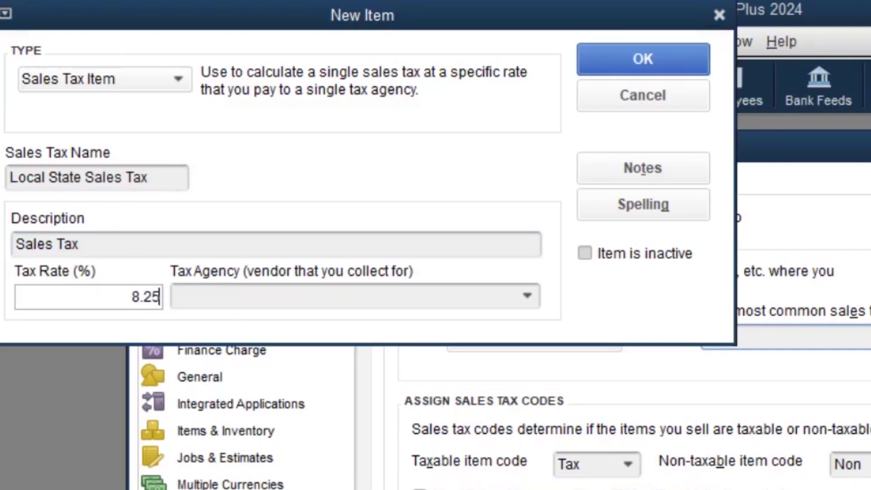
- Add vendor 'Texas Sales Tax' as the tax agency, then save the item and sales tax preferences
click(223, 300)
text(Texas)
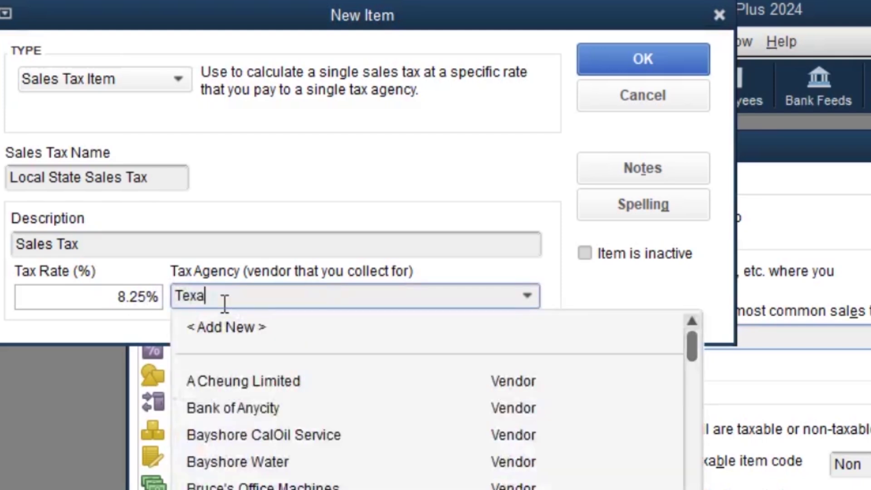
click(226, 327)
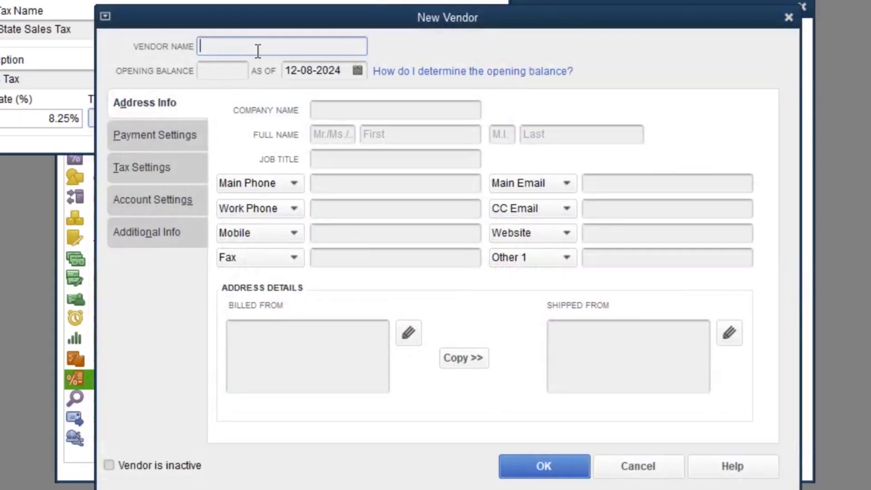
text(Texas Sales Tax)
click(551, 468)
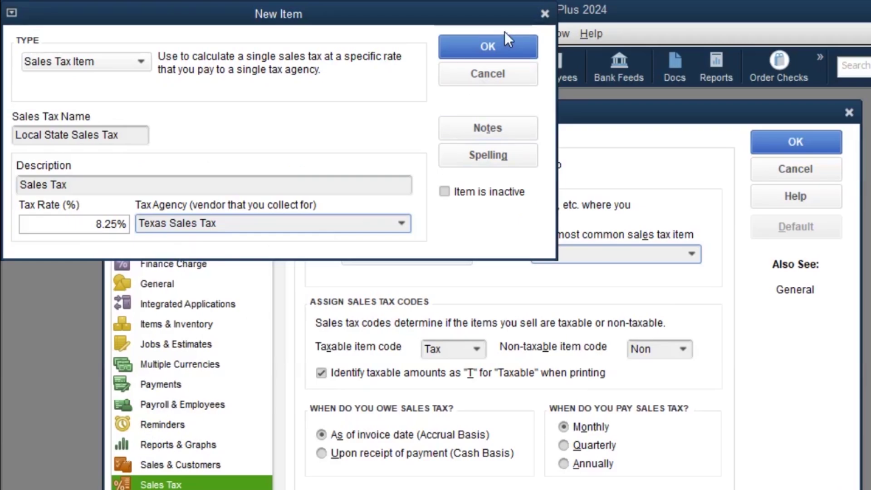
click(498, 45)
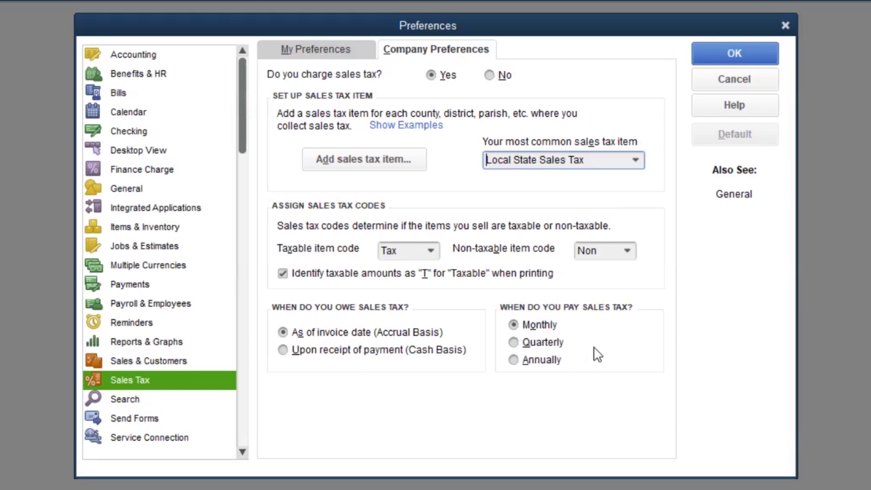
click(742, 51)
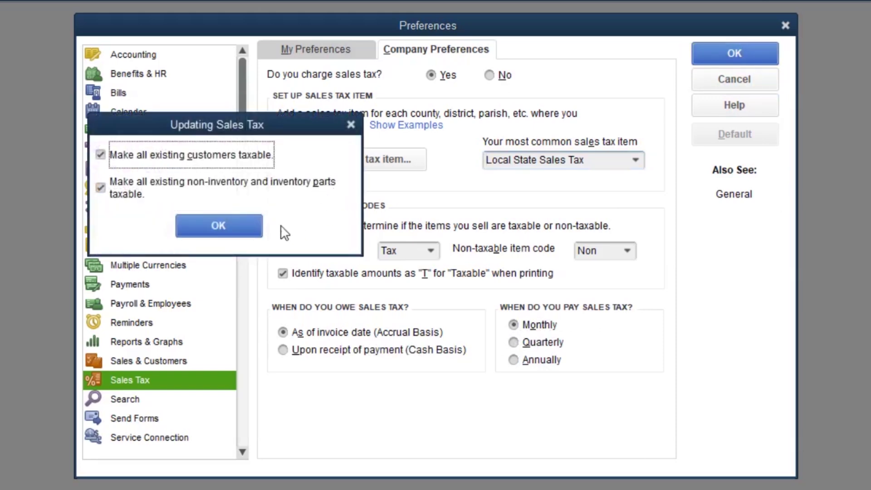
- Make existing customers and items taxable, and maximize the Chart of Accounts
click(222, 232)
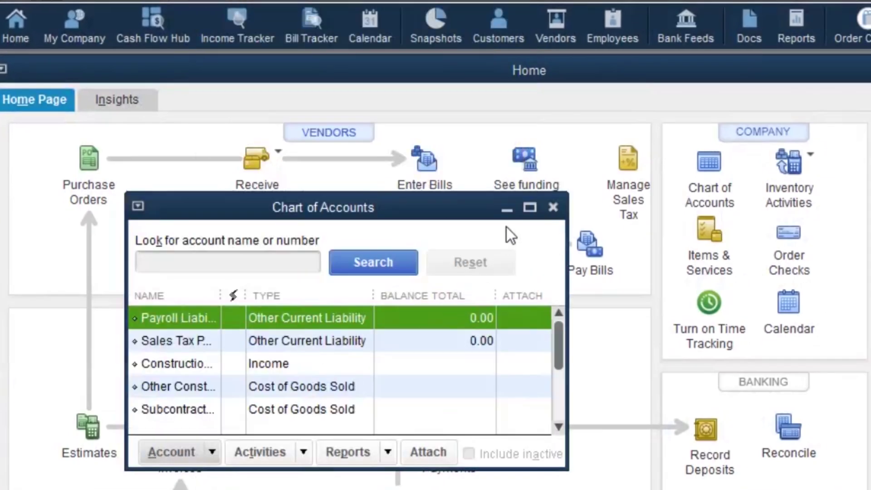
click(529, 208)
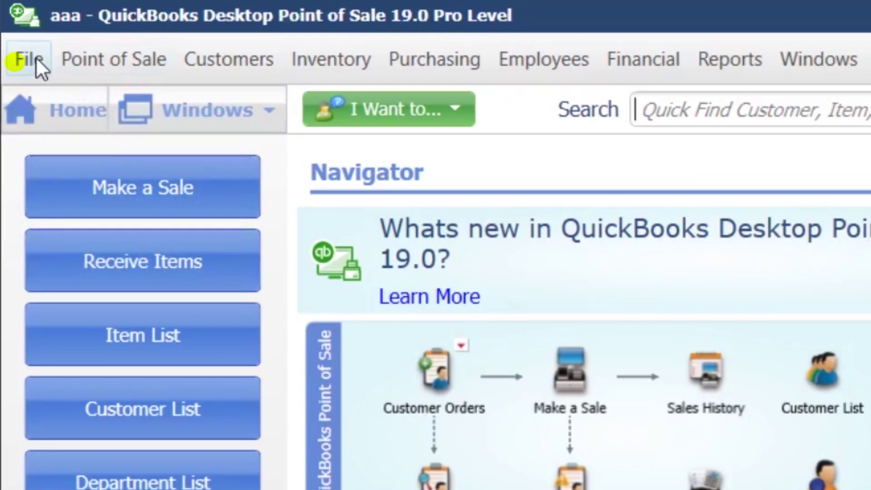
- In Point of Sale's Financial preferences, enable 'Use with QuickBooks Financial Software' and request the connection
click(37, 58)
mouse_move(109, 260)
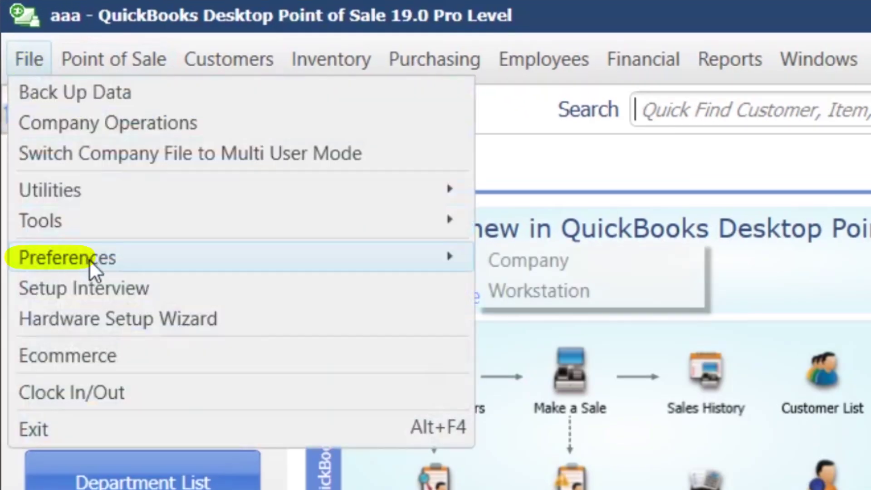
click(553, 259)
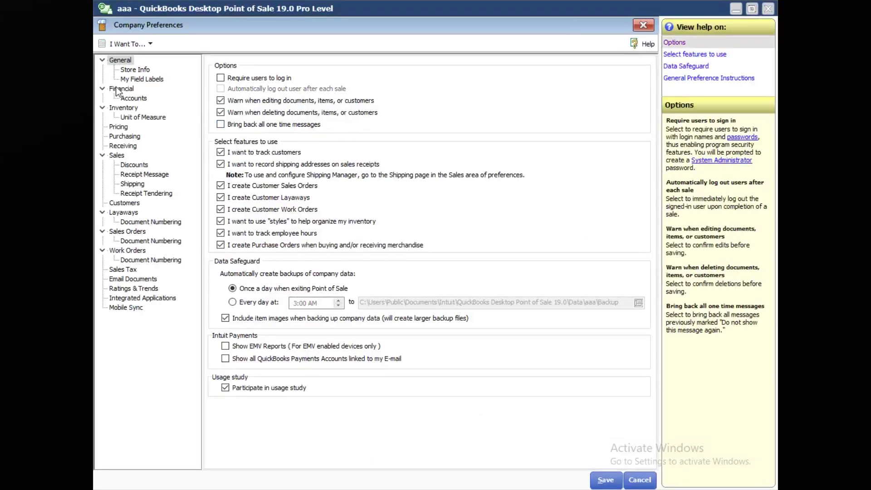
click(119, 89)
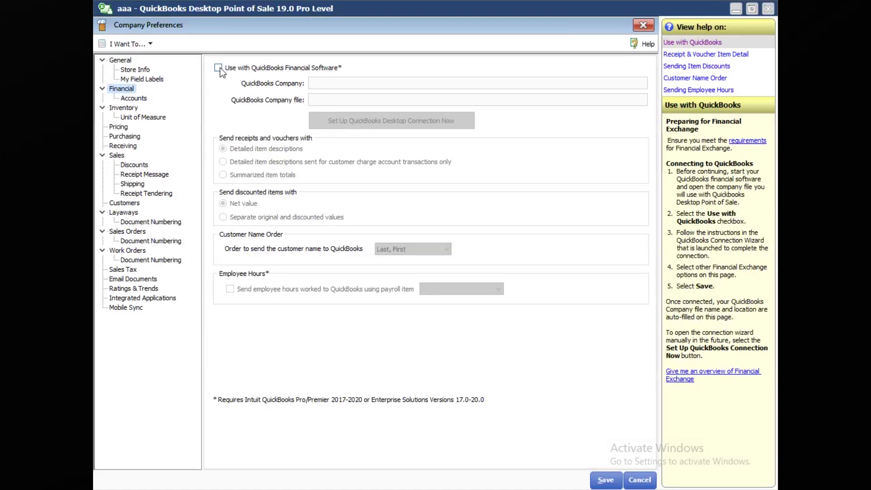
click(218, 67)
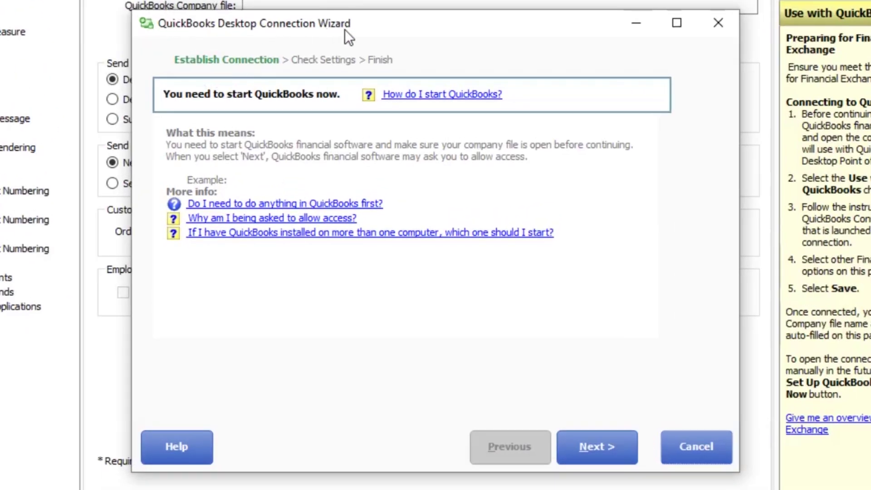
click(598, 450)
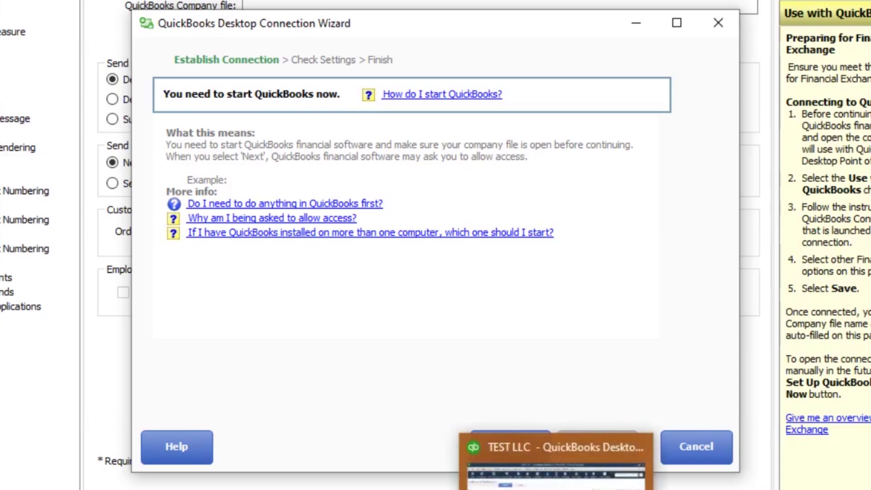
click(565, 449)
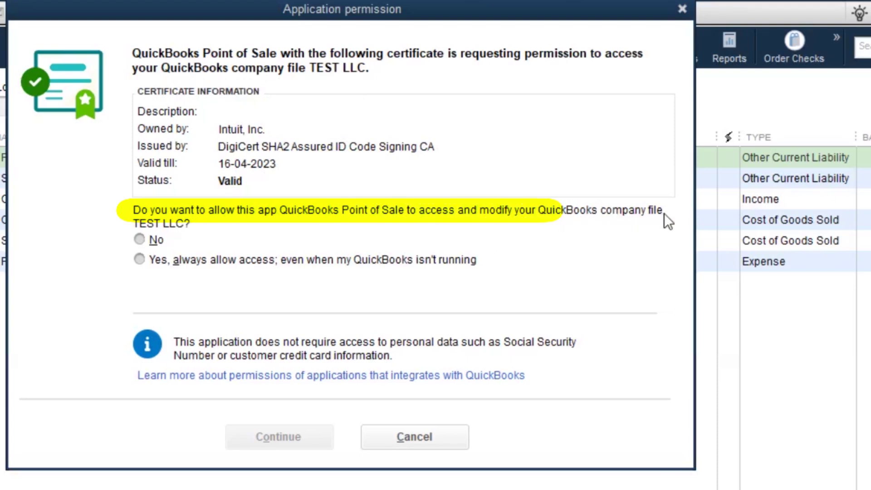
- Always allow Point of Sale to access TEST LLC, even when QuickBooks isn't running
click(140, 259)
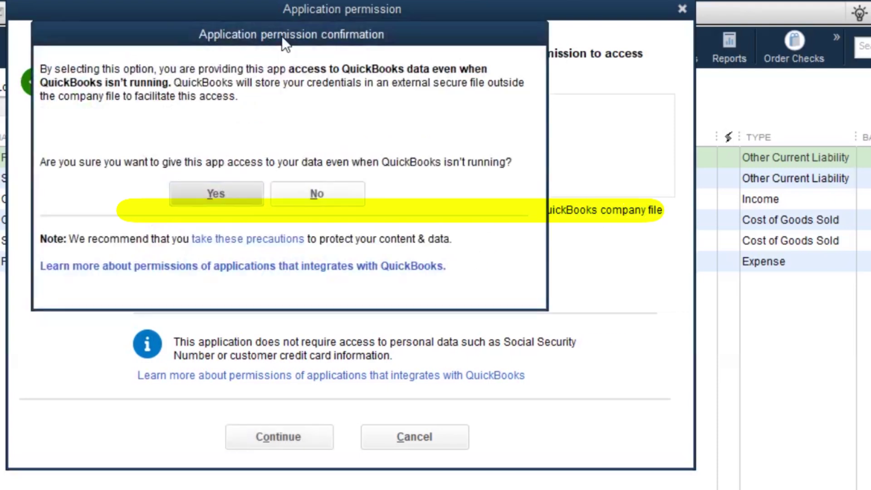
drag(282, 36, 747, 59)
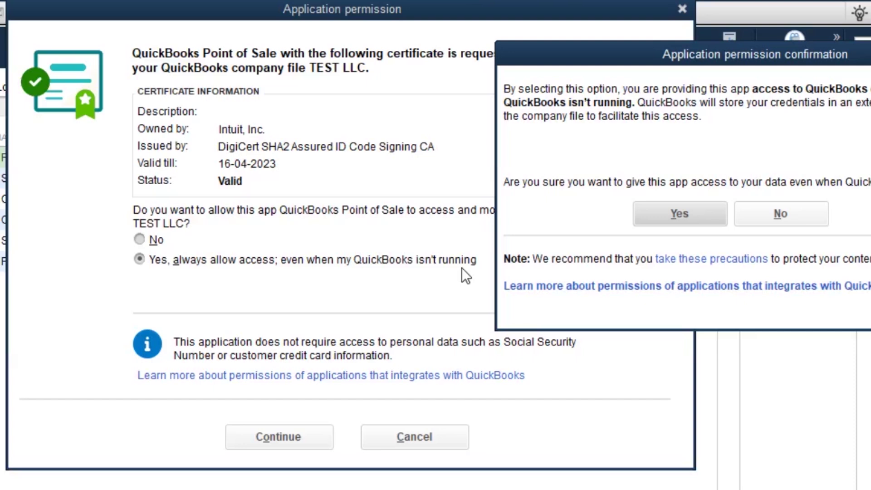
drag(644, 61, 314, 105)
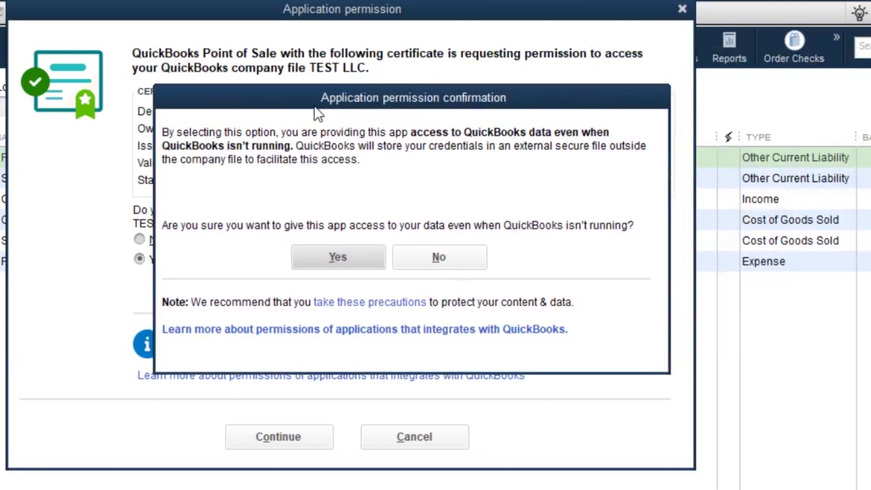
drag(181, 236, 441, 230)
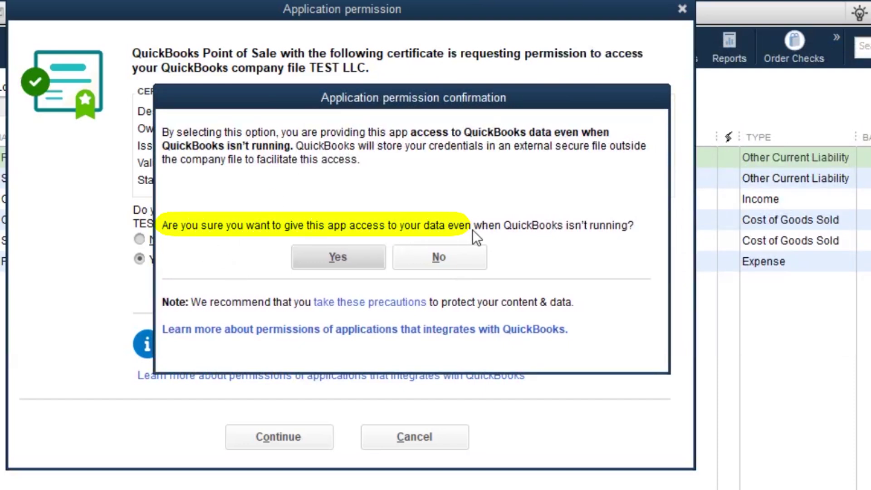
drag(569, 230, 632, 227)
drag(376, 256, 350, 258)
click(350, 259)
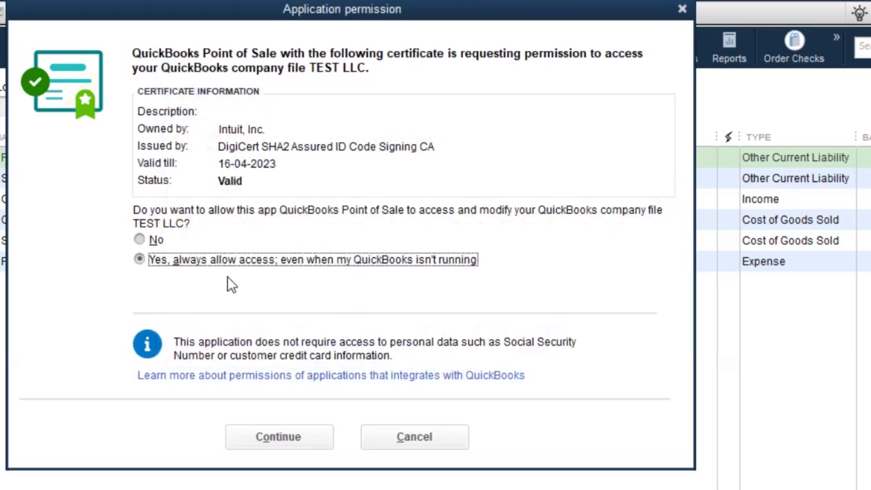
mouse_move(229, 436)
mouse_down()
mouse_move(279, 450)
mouse_move(276, 438)
mouse_move(272, 449)
mouse_move(381, 449)
mouse_up()
click(277, 438)
click(322, 447)
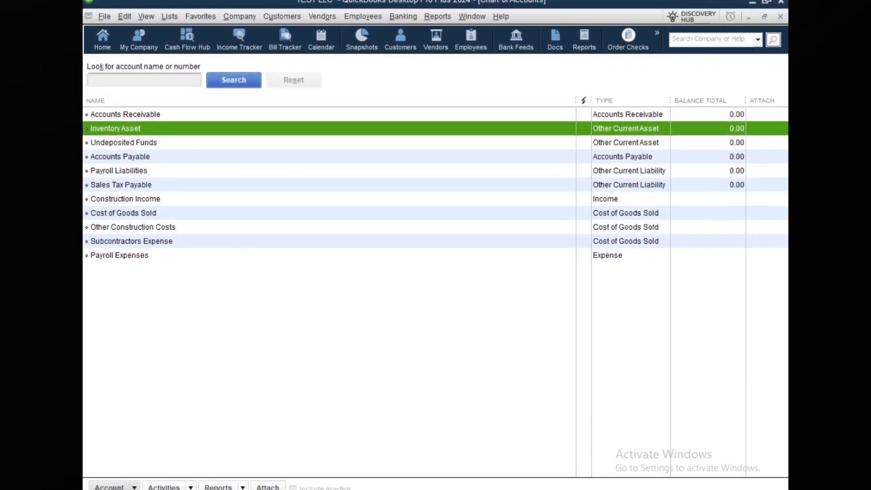
- Finish the Point of Sale Connection Wizard and save the Financial company preferences
click(568, 418)
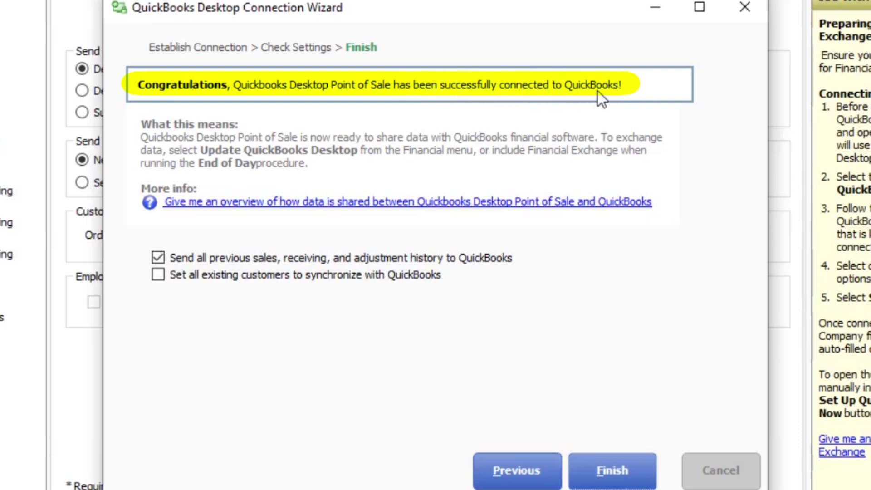
click(640, 471)
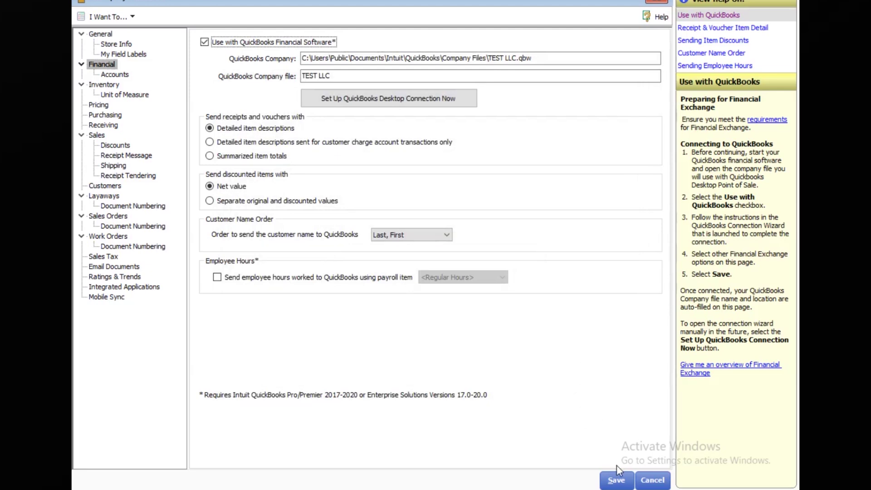
click(617, 482)
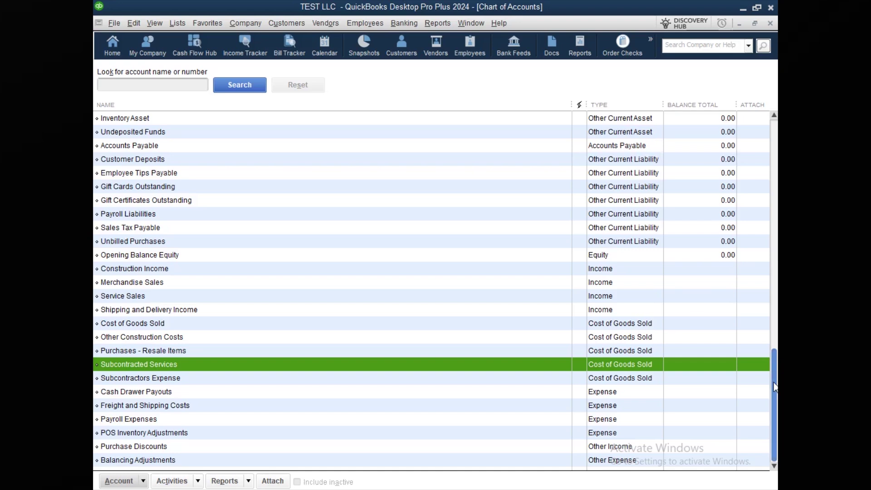
- Scroll the Chart of Accounts to review Customer Deposits, Gift Cards Outstanding and POS Inventory Adjustments
drag(774, 386, 774, 160)
- Minimize QuickBooks Desktop and close Point of Sale's 'Start accepting payments' banner
click(743, 9)
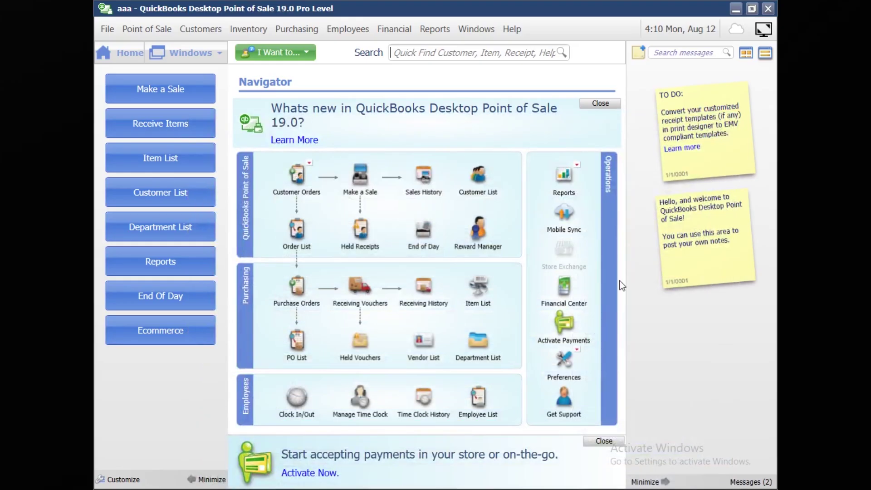
click(604, 443)
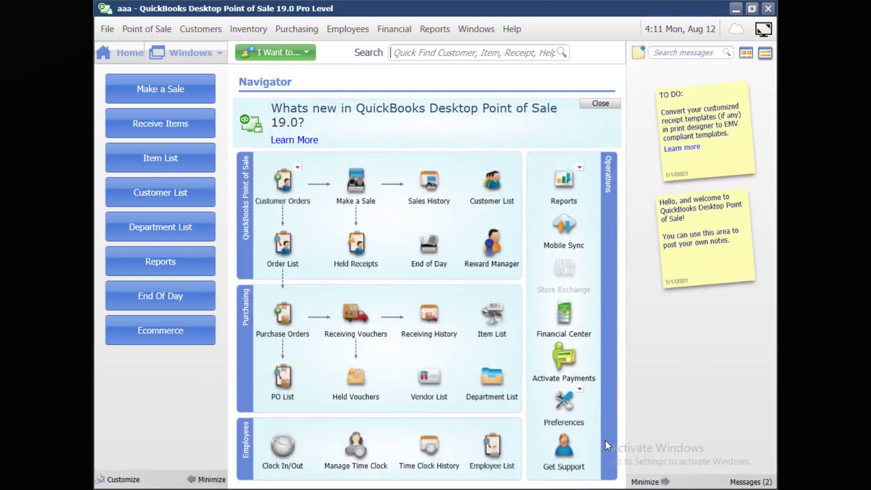